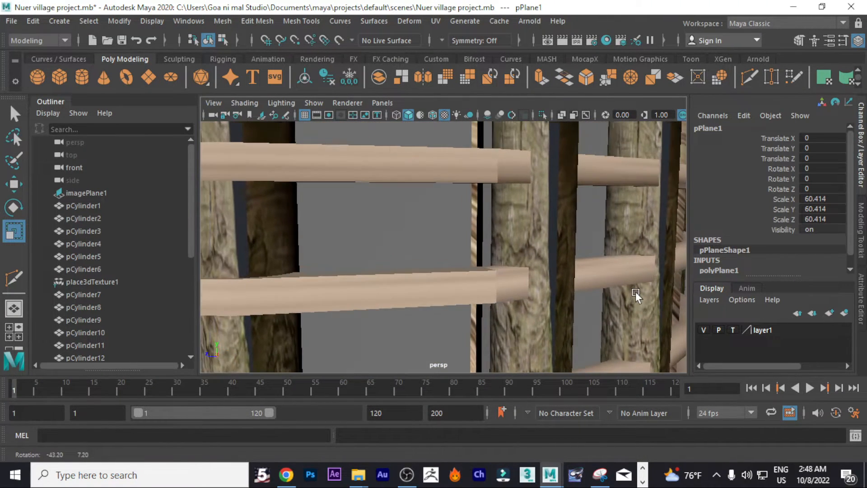
# Hide the grid in the perspective view while keeping the hut and ground plane in frame
pyautogui.scroll(-10, 614, 299)
pyautogui.keyDown('alt'); pyautogui.moveTo(409, 274); pyautogui.dragTo(574, 192); pyautogui.keyUp('alt')
pyautogui.scroll(-8, 568, 307)
pyautogui.click(589, 179)
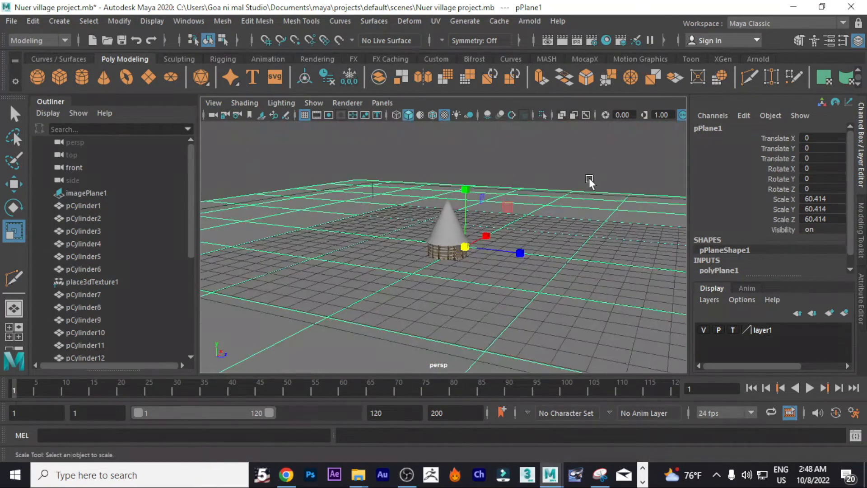
pyautogui.click(586, 216)
pyautogui.scroll(3, 376, 160)
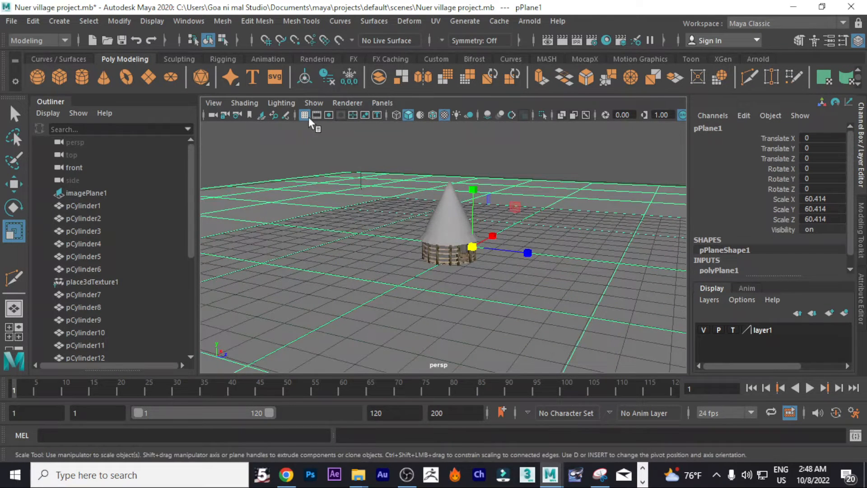
pyautogui.scroll(2, 574, 217)
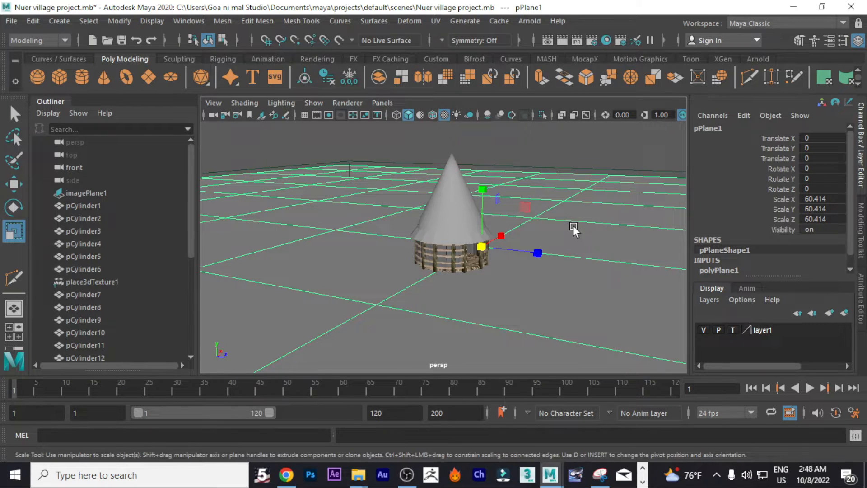
# Assign a new Lambert material to the ground plane
pyautogui.moveTo(574, 226); pyautogui.dragTo(559, 451, button='right')
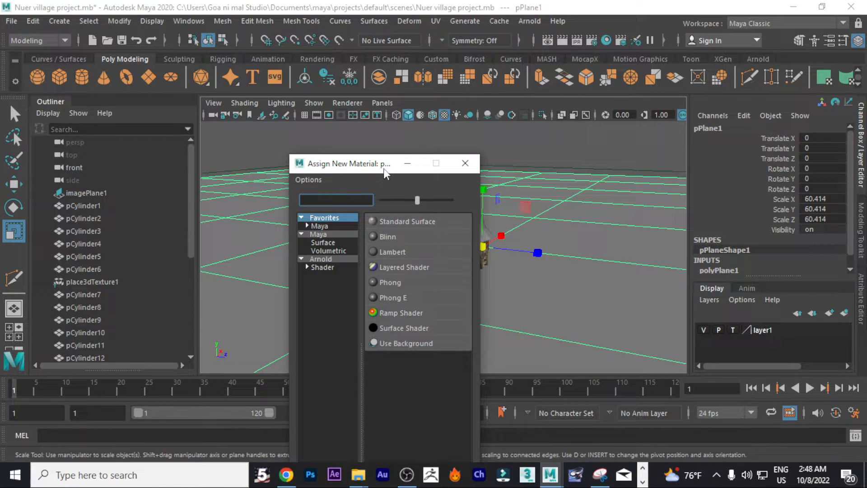
pyautogui.moveTo(385, 171); pyautogui.dragTo(377, 128)
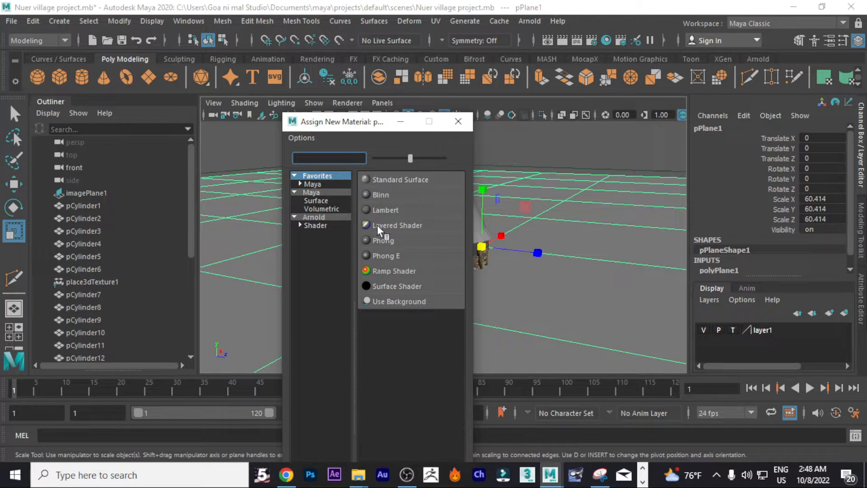
pyautogui.click(385, 211)
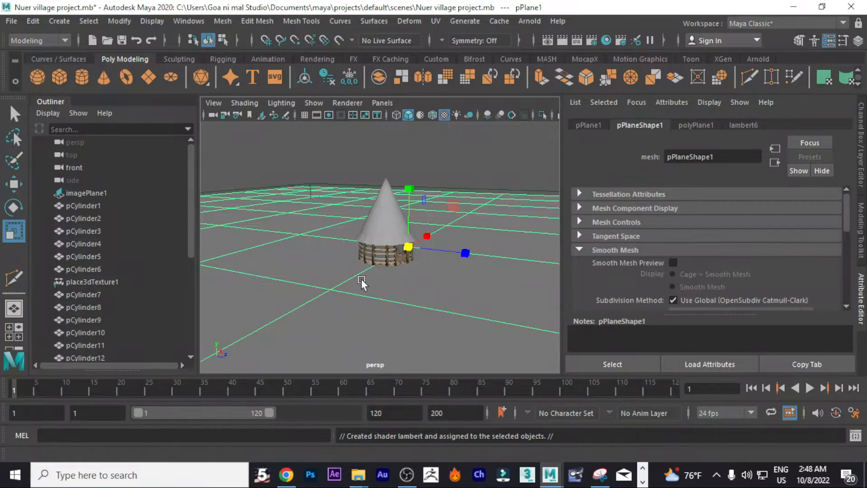
# Color the ground plane's Lambert material a muted reddish brown with hue 360, saturation 0.256 and value 0.223, and deselect the plane
pyautogui.click(747, 126)
pyautogui.click(701, 267)
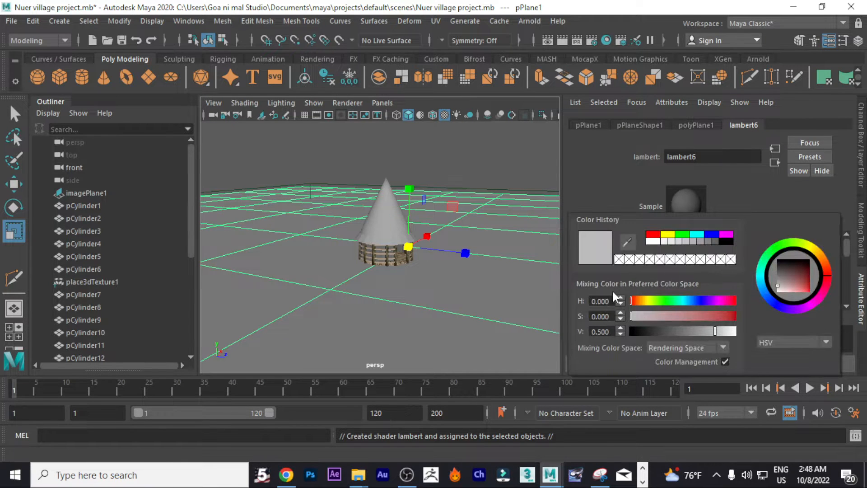
pyautogui.click(668, 233)
pyautogui.click(654, 234)
pyautogui.click(693, 317)
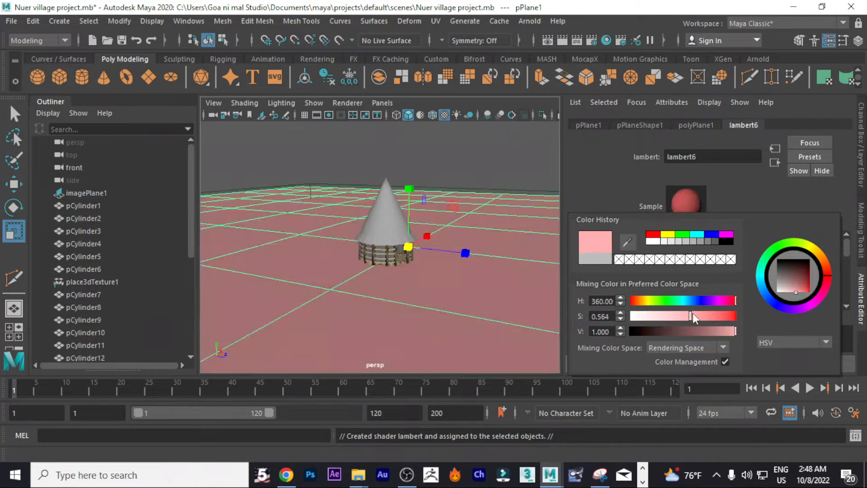
pyautogui.moveTo(680, 327); pyautogui.dragTo(698, 317)
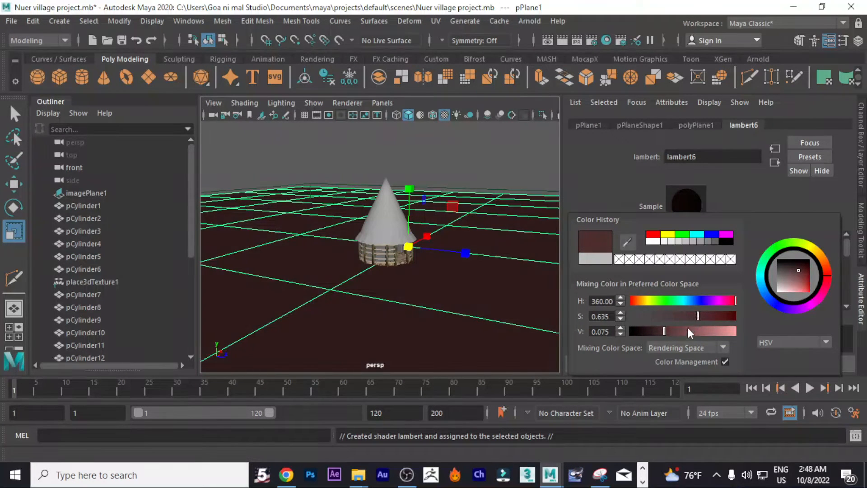
pyautogui.click(690, 332)
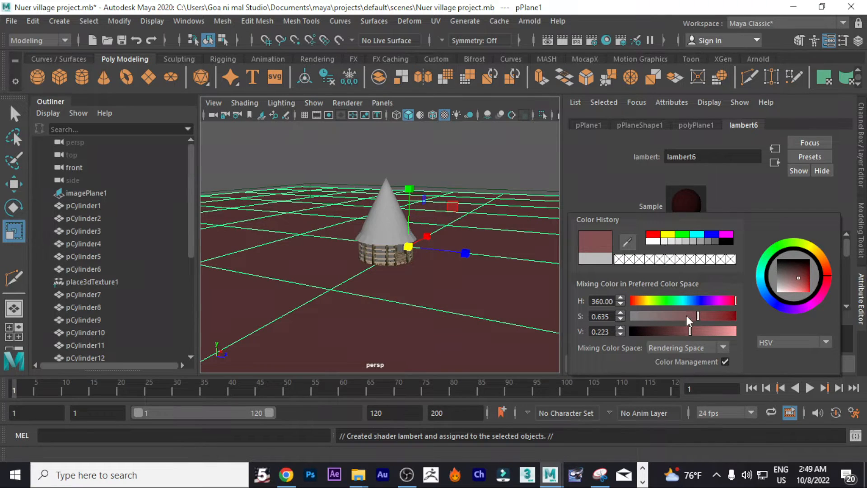
pyautogui.moveTo(699, 318); pyautogui.dragTo(656, 316)
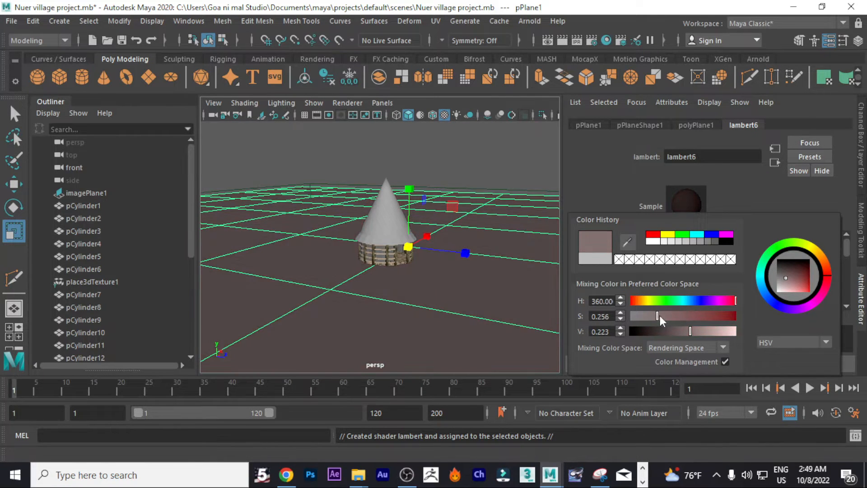
pyautogui.click(340, 213)
# Collapse the attributes sidebar to give the perspective view more room
pyautogui.scroll(10, 339, 215)
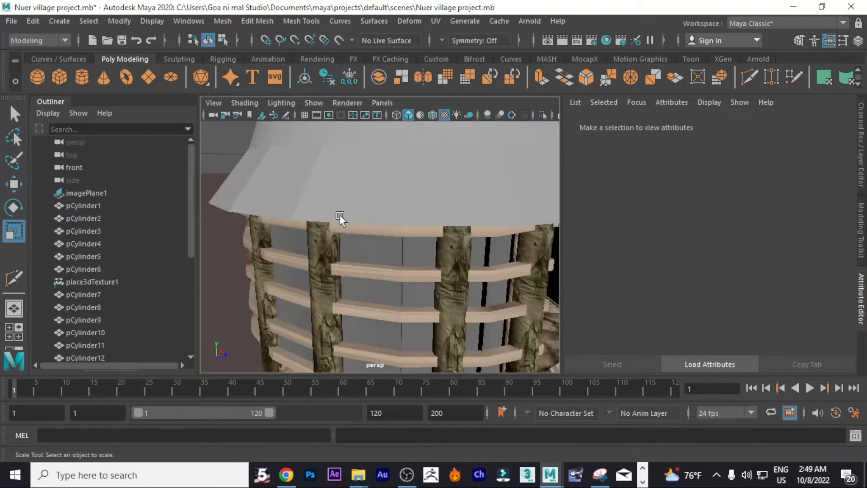
pyautogui.scroll(-10, 339, 215)
pyautogui.scroll(7, 340, 215)
pyautogui.keyDown('alt'); pyautogui.moveTo(320, 246); pyautogui.dragTo(518, 235); pyautogui.keyUp('alt')
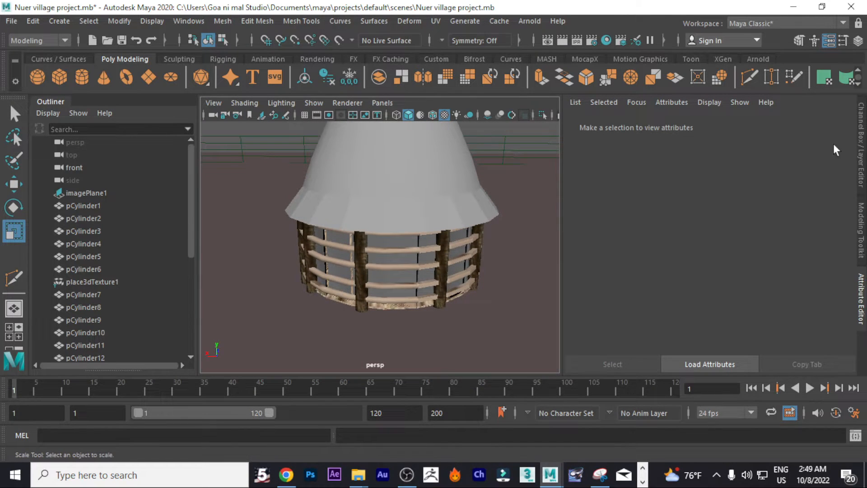
pyautogui.click(861, 144)
pyautogui.click(861, 144)
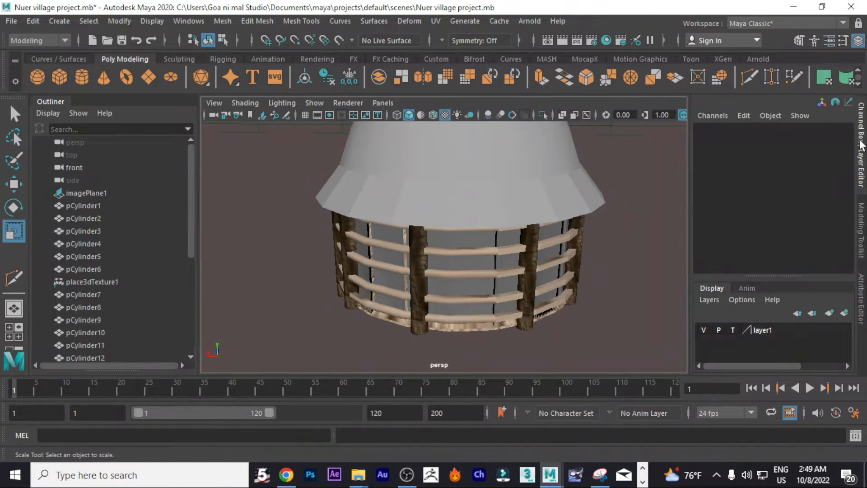
# Examine the hut and the brown ground plane from several angles and distances
pyautogui.keyDown('alt'); pyautogui.moveTo(840, 143); pyautogui.dragTo(730, 209, button='right'); pyautogui.keyUp('alt')
pyautogui.keyDown('alt'); pyautogui.moveTo(730, 210); pyautogui.dragTo(400, 266); pyautogui.keyUp('alt')
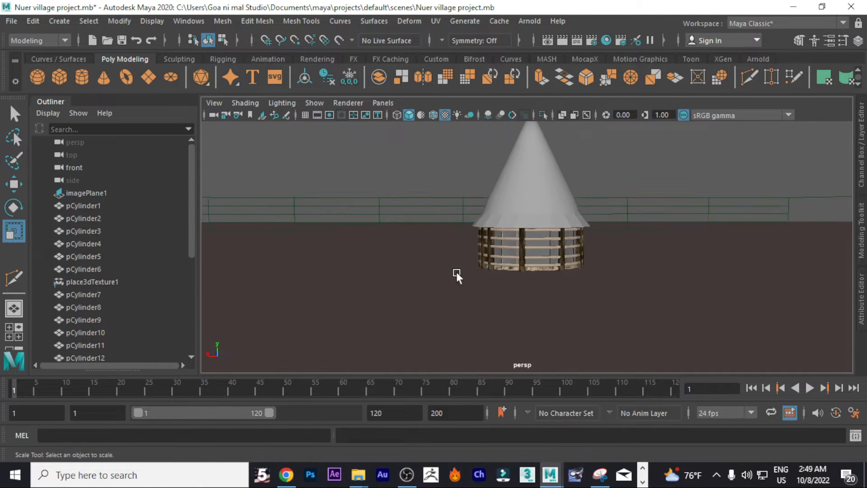
pyautogui.scroll(5, 455, 272)
pyautogui.moveTo(456, 272)
pyautogui.keyDown('alt'); pyautogui.mouseDown()
pyautogui.moveTo(615, 277)
pyautogui.moveTo(696, 265)
pyautogui.moveTo(702, 274)
pyautogui.moveTo(451, 294)
pyautogui.moveTo(481, 298)
pyautogui.moveTo(519, 286)
pyautogui.moveTo(446, 290)
pyautogui.moveTo(445, 280)
pyautogui.mouseUp(); pyautogui.keyUp('alt')
pyautogui.scroll(-10, 445, 280)
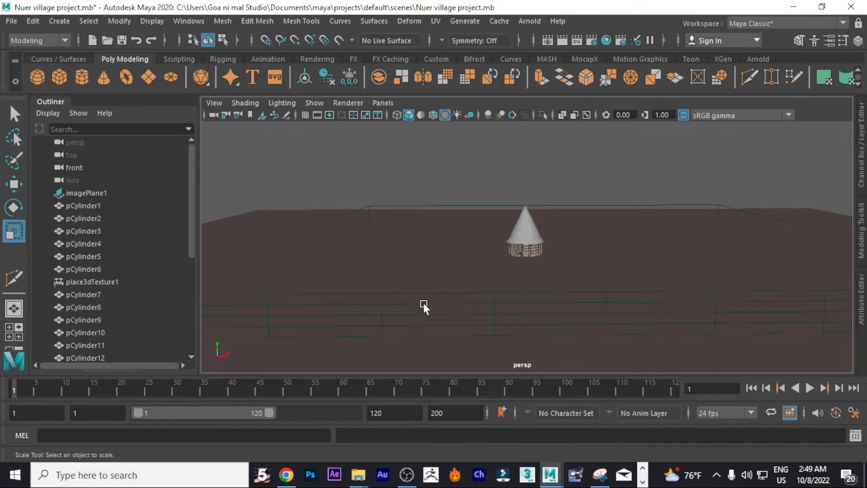
pyautogui.scroll(2, 423, 303)
pyautogui.scroll(6, 523, 305)
pyautogui.scroll(3, 523, 306)
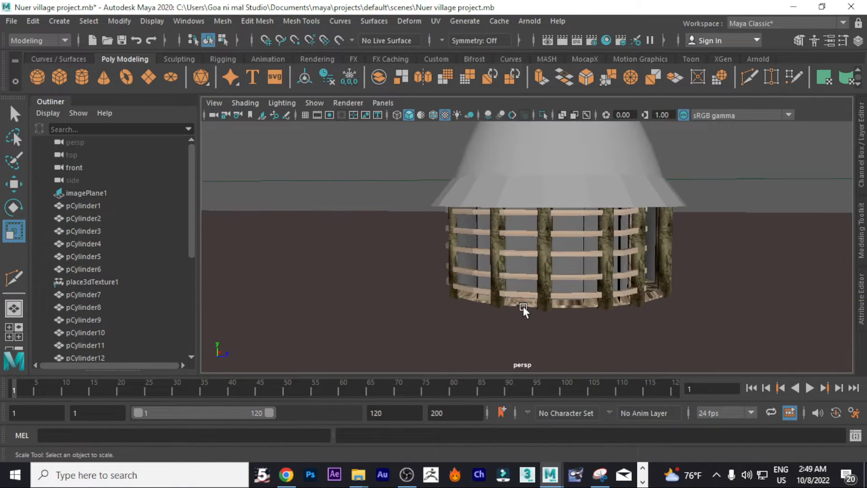
pyautogui.scroll(-3, 523, 307)
pyautogui.scroll(2, 523, 304)
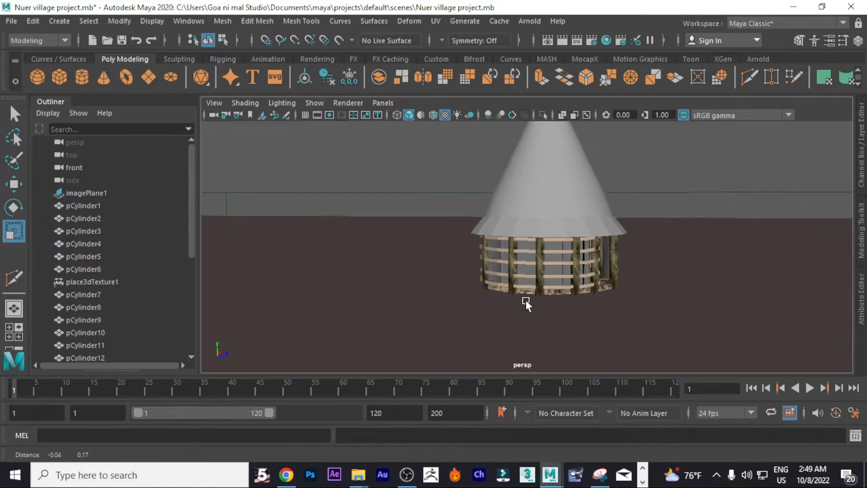
# Create a polygon cube and move it out of the hut onto the open ground beside it
pyautogui.click(59, 79)
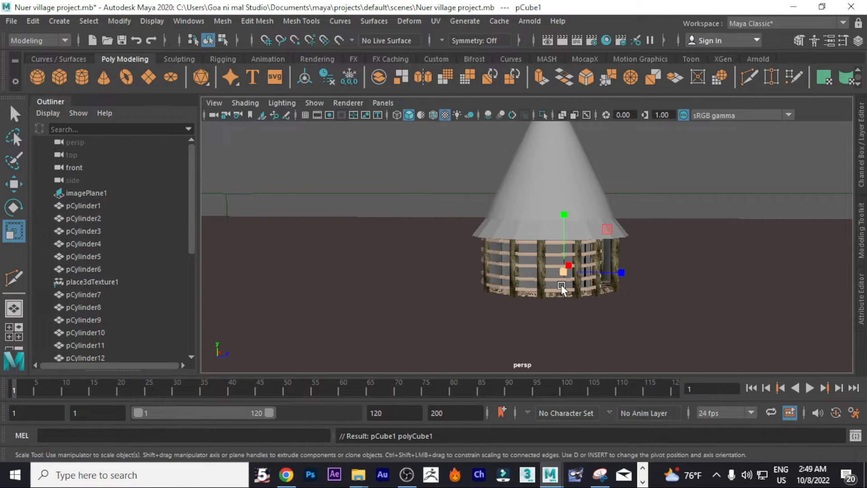
pyautogui.press('w')
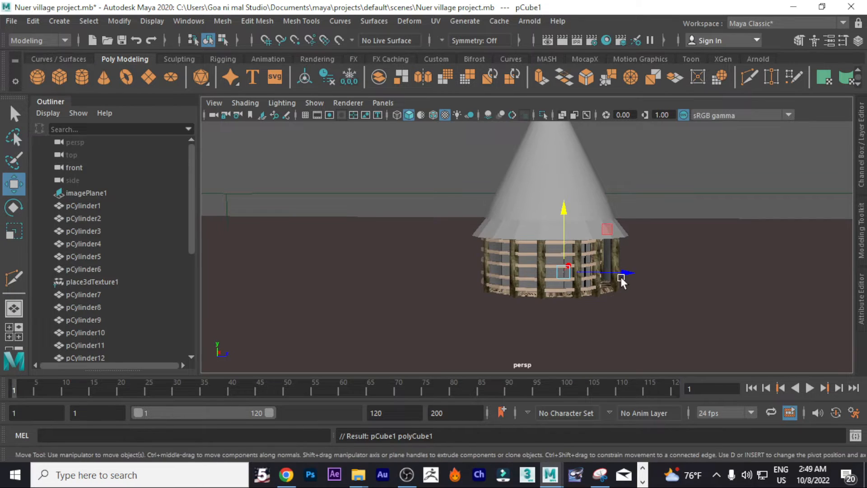
pyautogui.moveTo(622, 273); pyautogui.dragTo(452, 312)
pyautogui.scroll(-6, 455, 290)
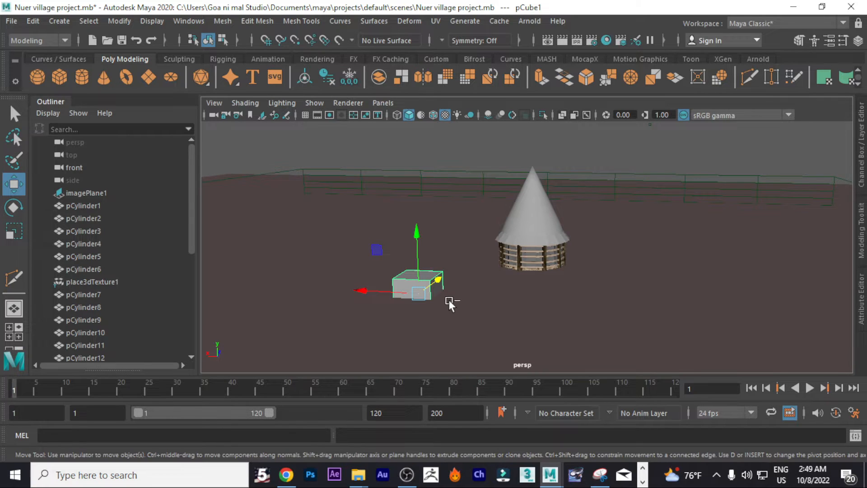
# Duplicate the cube four times and spread the copies on the ground around the hut
pyautogui.keyDown('shift'); pyautogui.moveTo(364, 291); pyautogui.dragTo(542, 305); pyautogui.keyUp('shift')
pyautogui.keyDown('alt'); pyautogui.moveTo(625, 316); pyautogui.dragTo(515, 322); pyautogui.keyUp('alt')
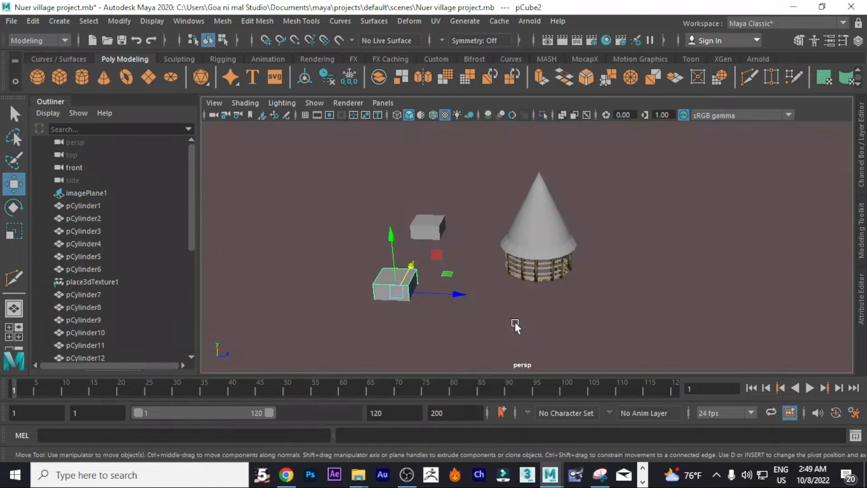
pyautogui.moveTo(460, 296)
pyautogui.keyDown('shift'); pyautogui.mouseDown()
pyautogui.moveTo(712, 308)
pyautogui.moveTo(602, 329)
pyautogui.moveTo(523, 321)
pyautogui.moveTo(550, 334)
pyautogui.moveTo(673, 320)
pyautogui.moveTo(393, 306)
pyautogui.moveTo(499, 317)
pyautogui.mouseUp(); pyautogui.keyUp('shift')
# Stretch the last cube copy vertically and scale its top face to about 0.153 in X and Z, forming a tapered pillar
pyautogui.press('r')
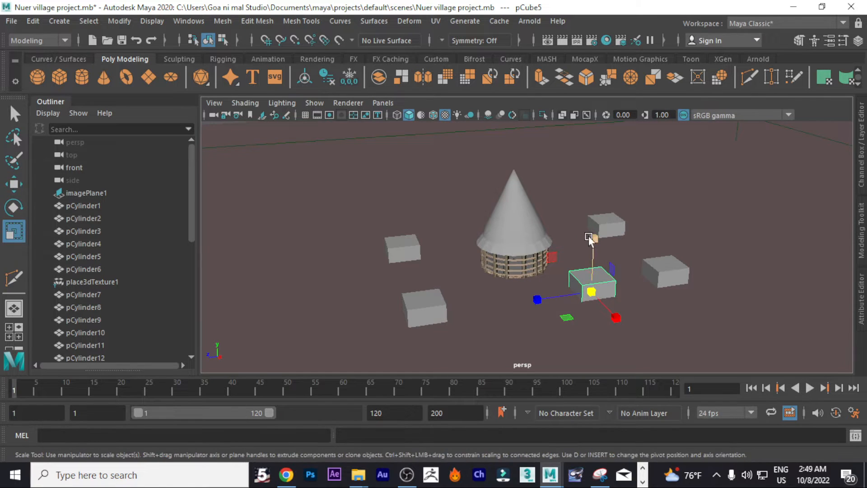
pyautogui.moveTo(589, 236); pyautogui.dragTo(602, 91)
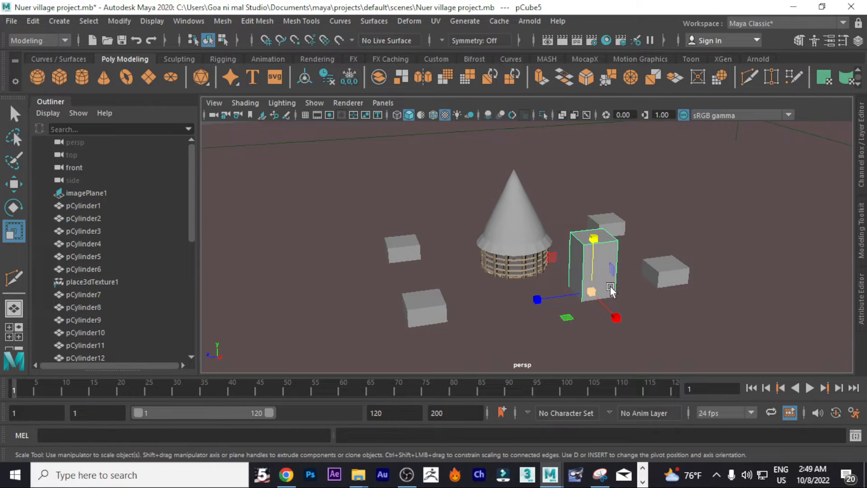
pyautogui.moveTo(607, 274); pyautogui.dragTo(598, 188, button='right')
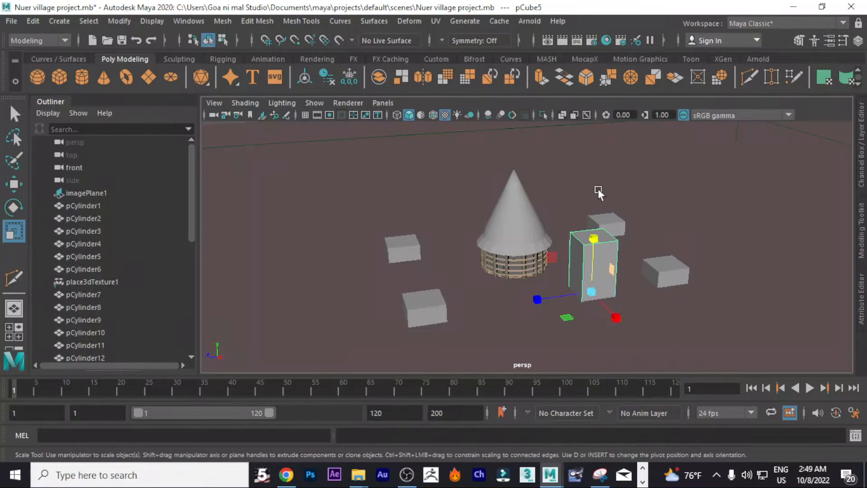
pyautogui.click(598, 235)
pyautogui.scroll(3, 601, 230)
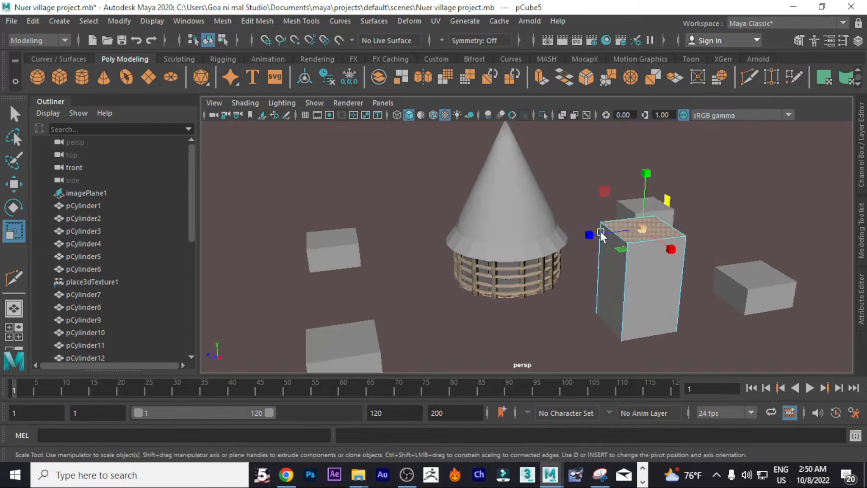
pyautogui.click(661, 229)
pyautogui.moveTo(647, 235); pyautogui.dragTo(609, 280)
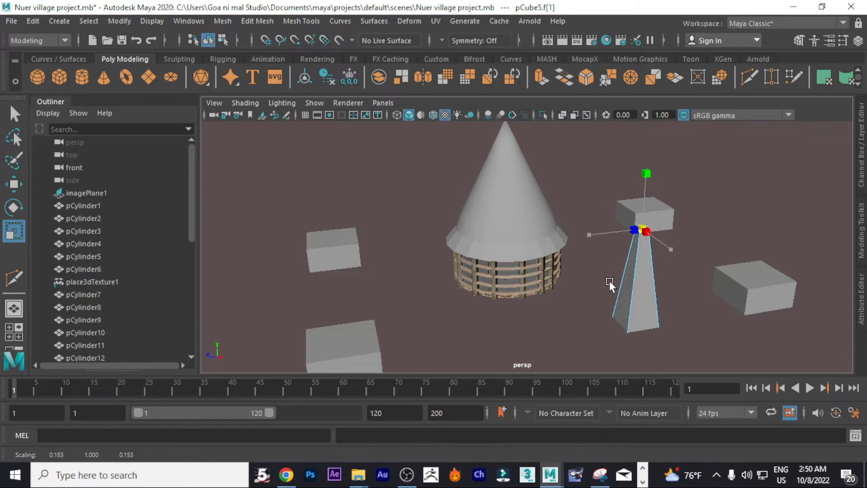
# Extrude the side face of the cube beyond the tapered pillar into a long horizontal beam running past the hut
pyautogui.click(749, 270)
pyautogui.moveTo(751, 273); pyautogui.dragTo(764, 161, button='right')
pyautogui.click(731, 284)
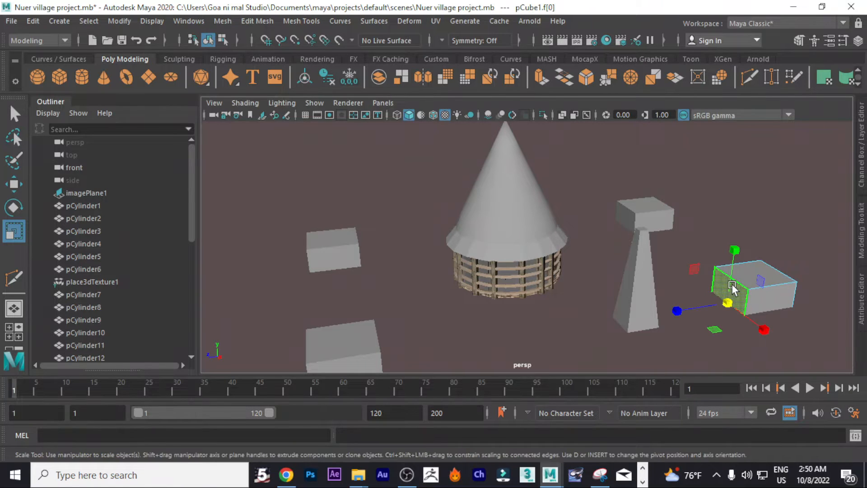
pyautogui.hotkey('ctrl', 'e')
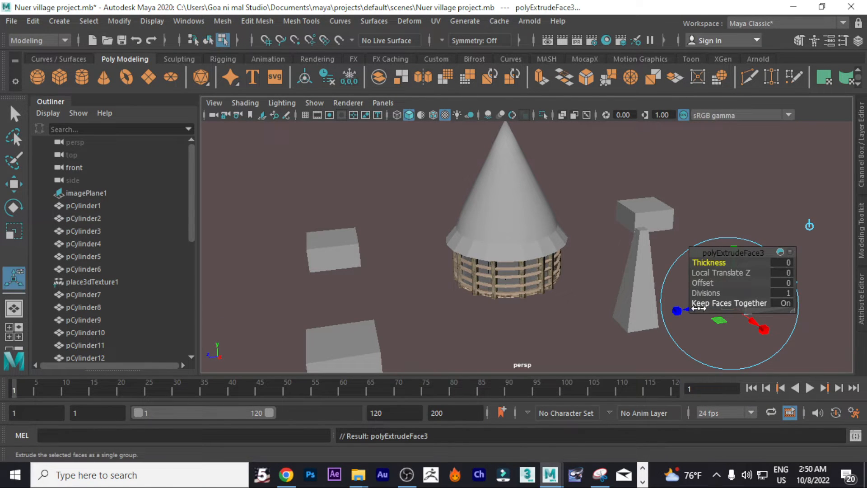
pyautogui.press('w')
pyautogui.moveTo(671, 312); pyautogui.dragTo(330, 368)
pyautogui.click(597, 163)
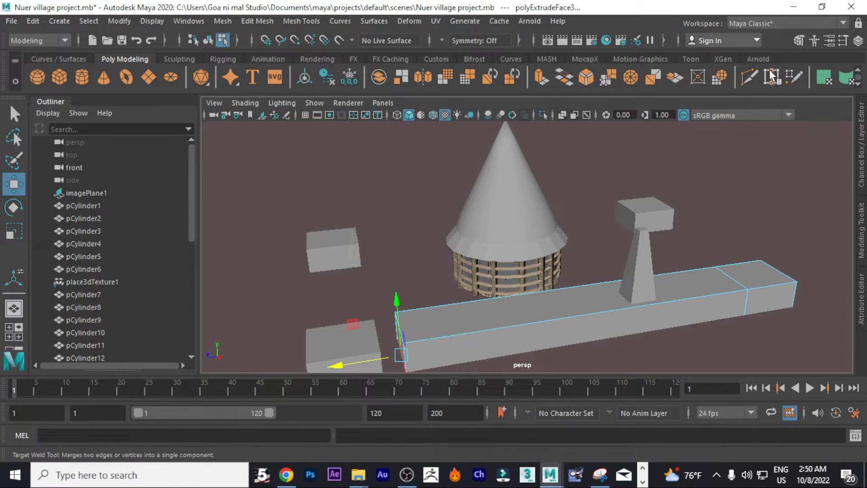
# Insert three edge loops across the long beam, two toward its extruded end and one near the original cube
pyautogui.click(754, 77)
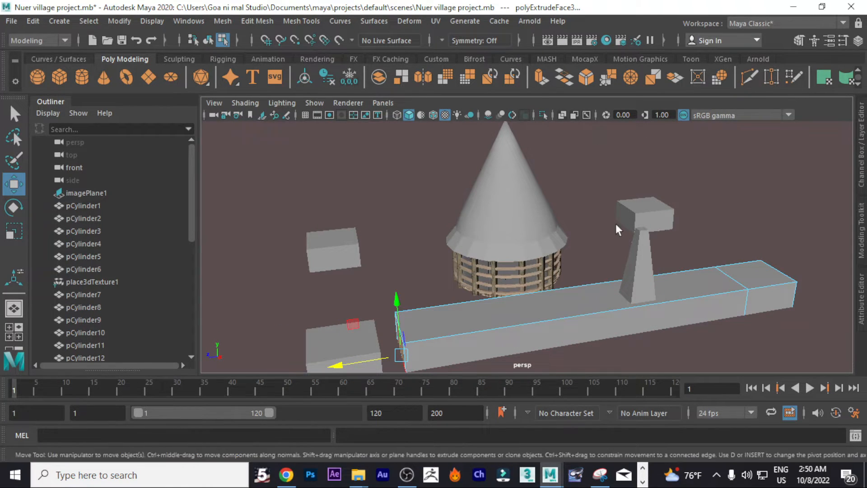
pyautogui.keyDown('ctrl'); pyautogui.click(521, 300); pyautogui.keyUp('ctrl')
pyautogui.keyDown('ctrl'); pyautogui.click(688, 287); pyautogui.keyUp('ctrl')
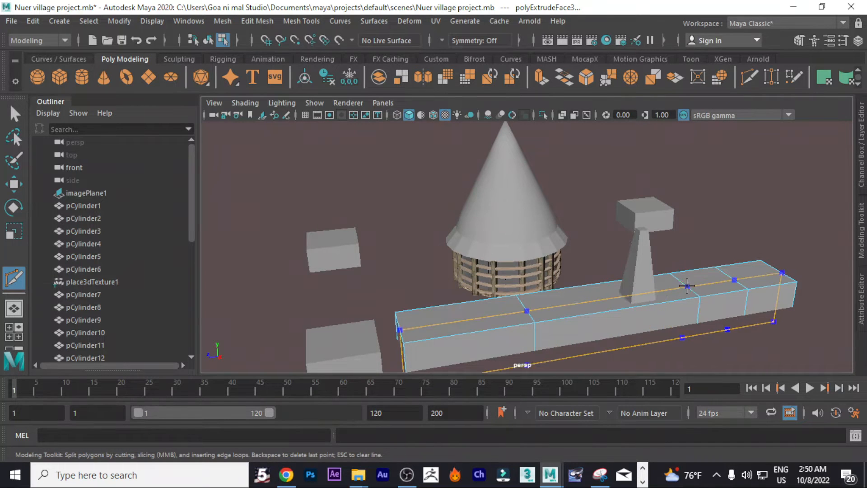
pyautogui.keyDown('ctrl'); pyautogui.click(477, 316); pyautogui.keyUp('ctrl')
pyautogui.click(471, 302)
pyautogui.press('q')
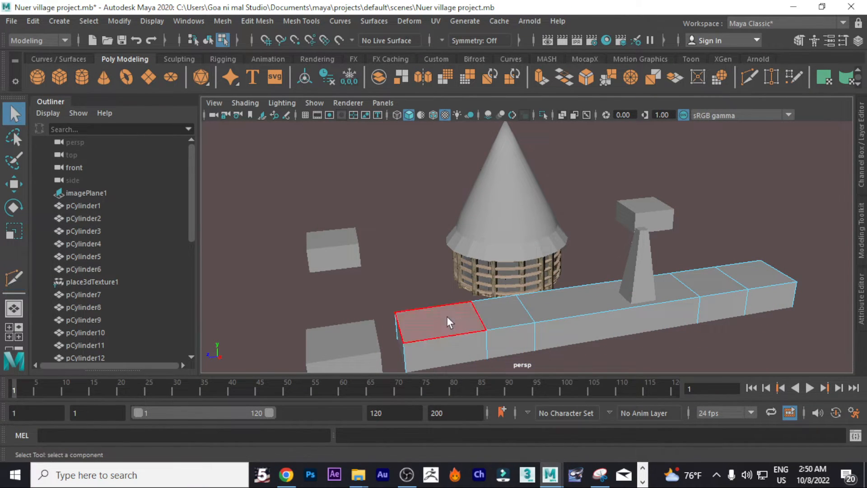
# Extrude the top face of the long beam's end segment upward into a tall block
pyautogui.moveTo(447, 316); pyautogui.dragTo(459, 155, button='right')
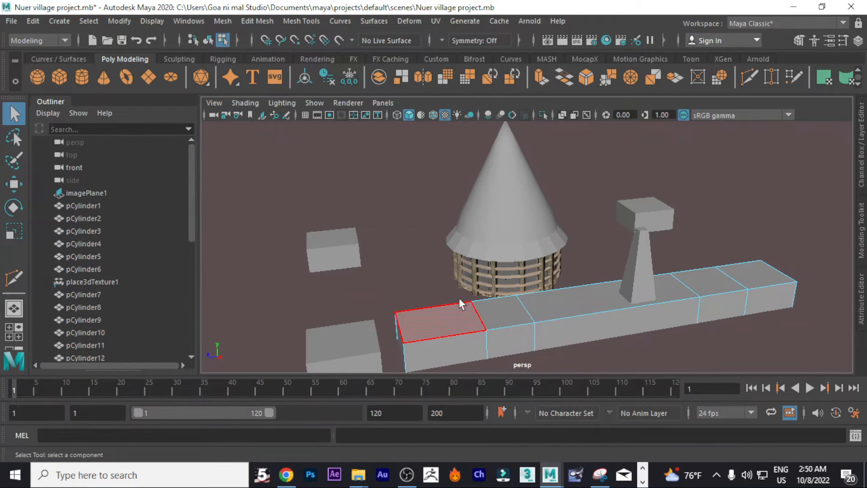
pyautogui.click(452, 322)
pyautogui.hotkey('ctrl', 'e')
pyautogui.press('w')
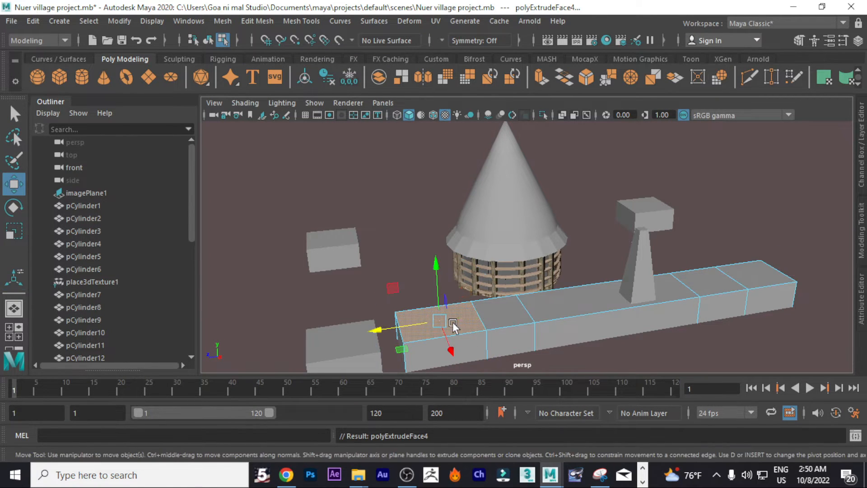
pyautogui.moveTo(442, 267); pyautogui.dragTo(444, 156)
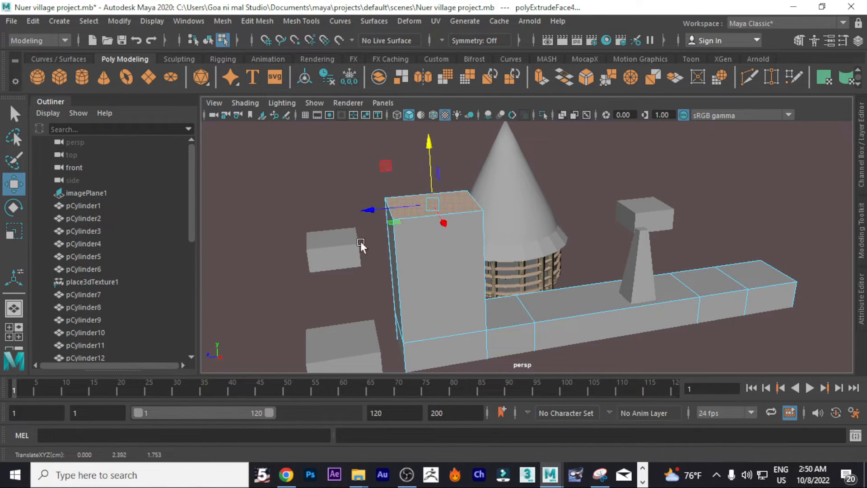
# Extrude a side face of the cube in front of the hut's doorway into a long horizontal beam
pyautogui.keyDown('alt'); pyautogui.moveTo(361, 242); pyautogui.dragTo(532, 255); pyautogui.keyUp('alt')
pyautogui.scroll(6, 570, 287)
pyautogui.scroll(-8, 598, 301)
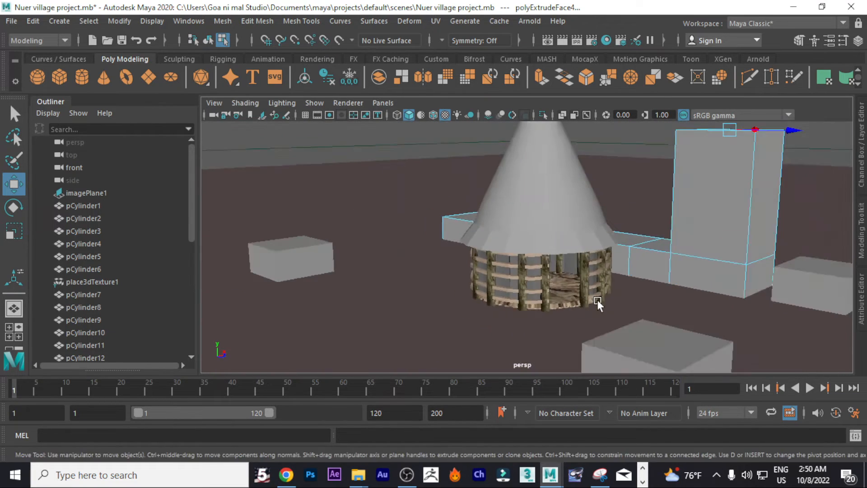
pyautogui.keyDown('alt'); pyautogui.moveTo(578, 258); pyautogui.dragTo(490, 274, button='middle'); pyautogui.keyUp('alt')
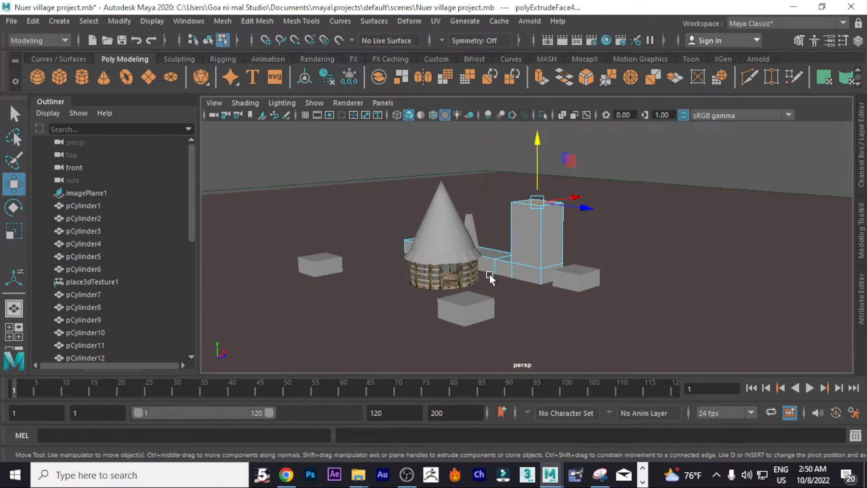
pyautogui.click(467, 301)
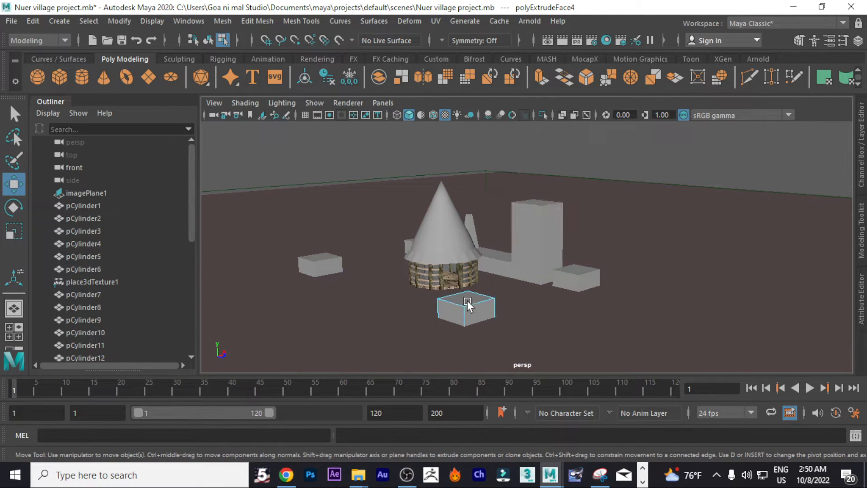
pyautogui.moveTo(467, 300); pyautogui.dragTo(464, 159, button='right')
pyautogui.click(481, 313)
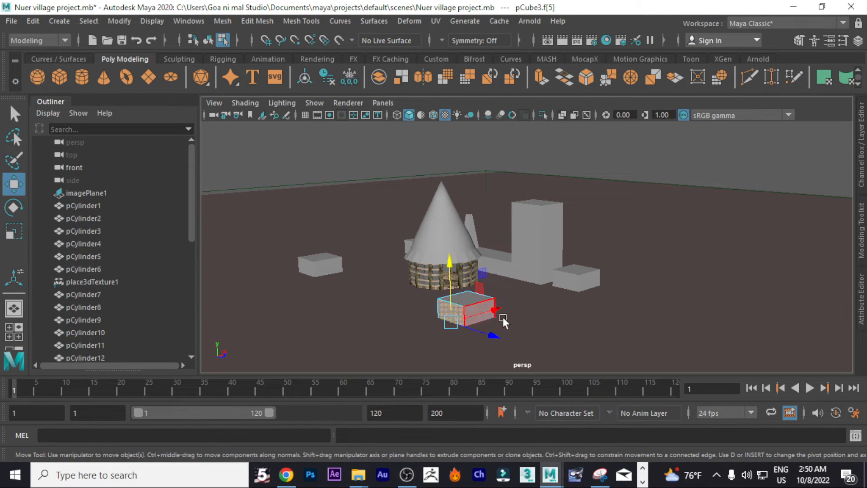
pyautogui.hotkey('ctrl', 'e')
pyautogui.press('w')
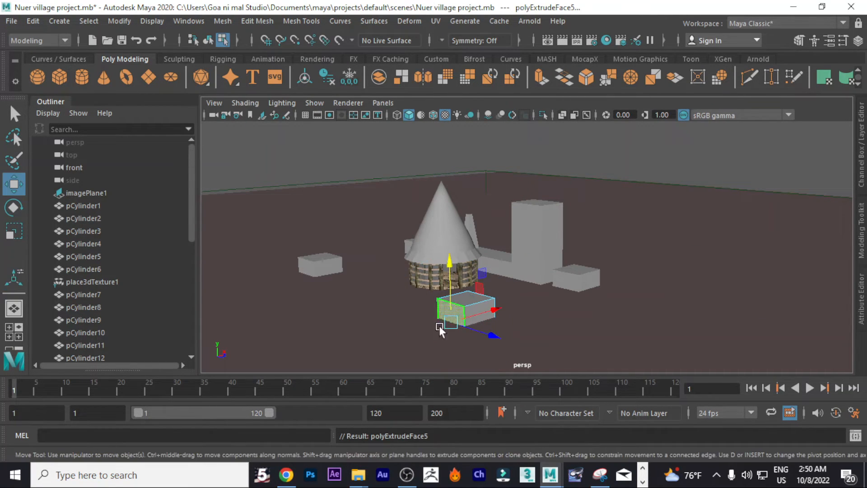
pyautogui.moveTo(501, 310); pyautogui.dragTo(300, 387)
# Extrude the new beam's long side face outward into a wide, flat slab beside the hut
pyautogui.scroll(3, 384, 343)
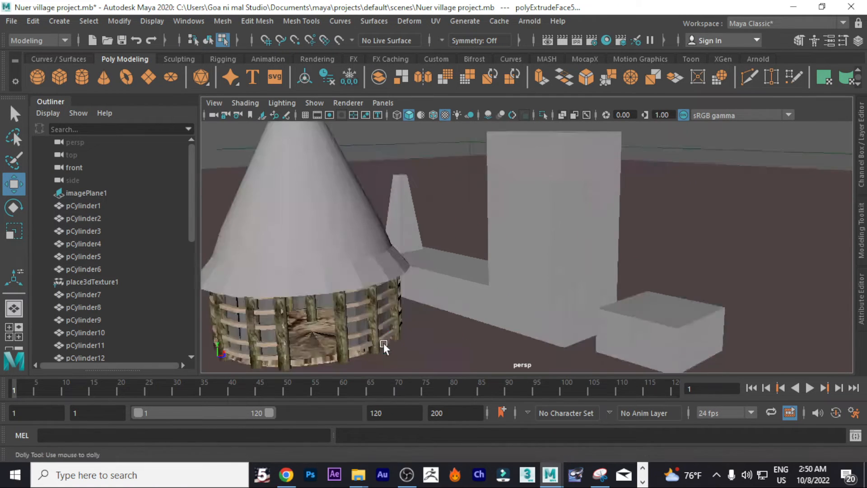
pyautogui.scroll(-1, 384, 343)
pyautogui.keyDown('alt'); pyautogui.moveTo(371, 339); pyautogui.dragTo(621, 349); pyautogui.keyUp('alt')
pyautogui.scroll(-3, 479, 343)
pyautogui.scroll(5, 470, 343)
pyautogui.scroll(-6, 469, 344)
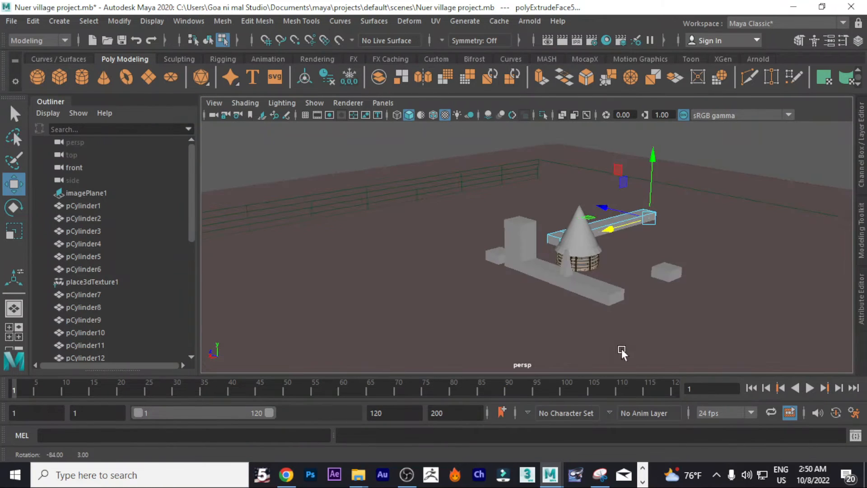
pyautogui.keyDown('alt'); pyautogui.moveTo(552, 335); pyautogui.dragTo(487, 296); pyautogui.keyUp('alt')
pyautogui.scroll(5, 504, 334)
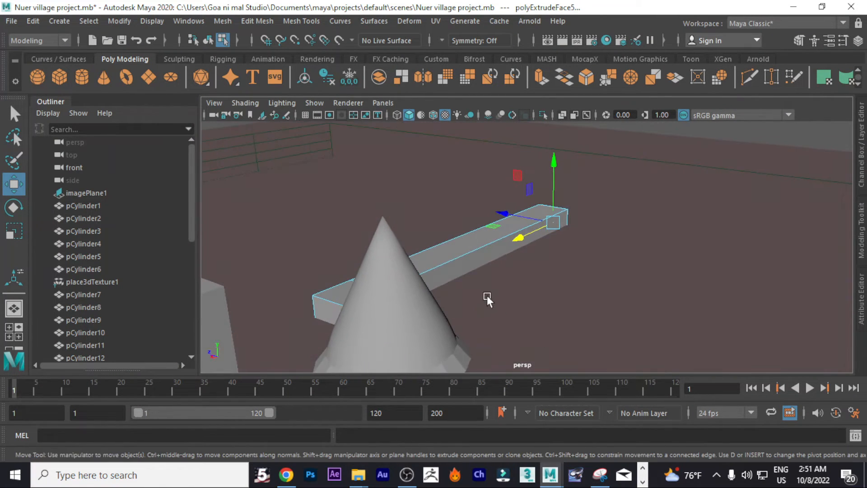
pyautogui.moveTo(458, 135); pyautogui.dragTo(457, 174, button='right')
pyautogui.click(456, 266)
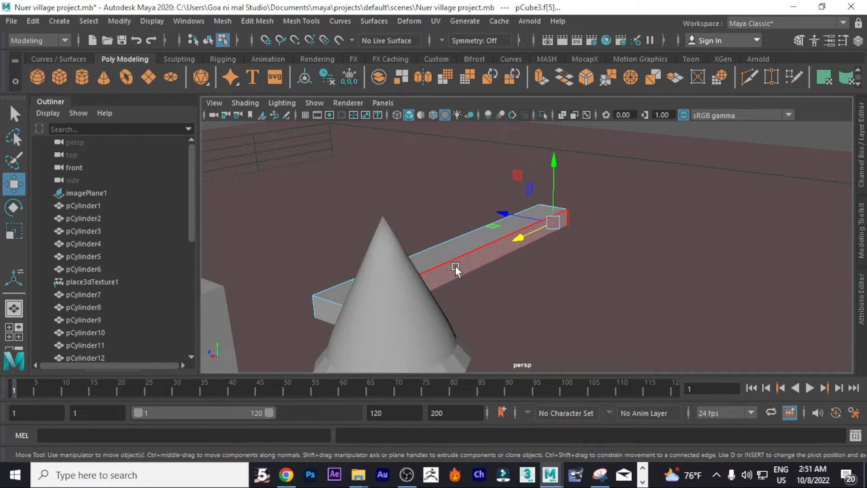
pyautogui.hotkey('ctrl', 'e')
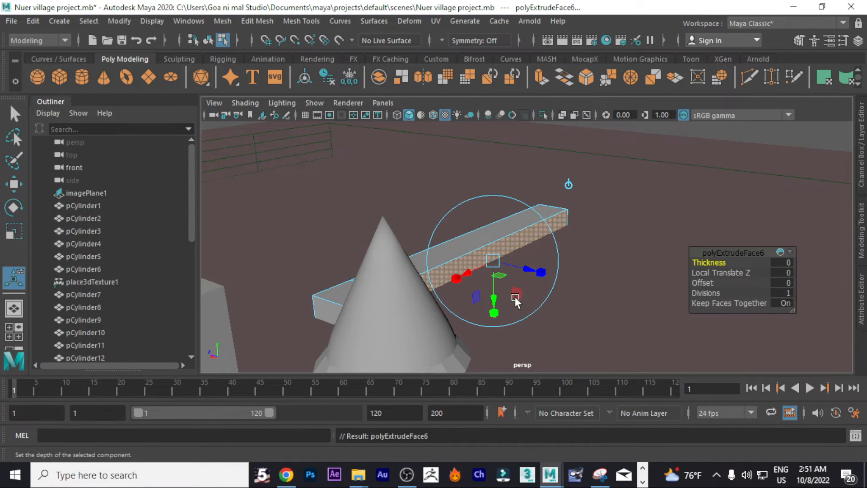
pyautogui.press('w')
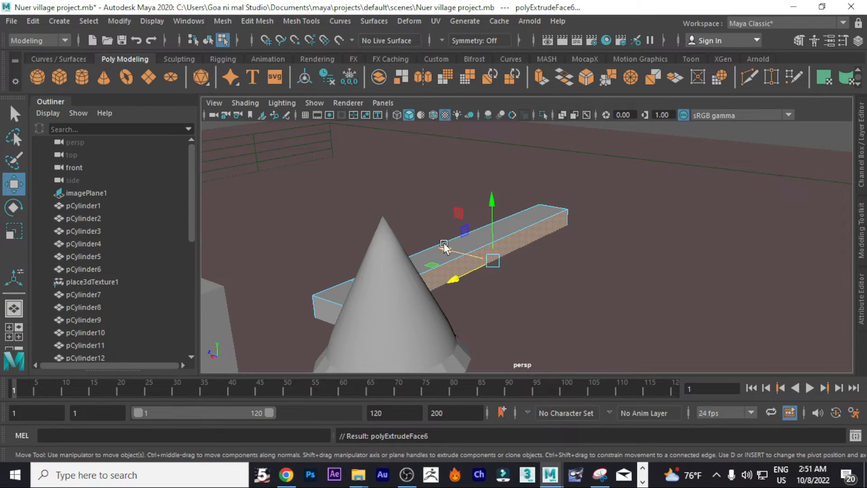
pyautogui.moveTo(446, 248); pyautogui.dragTo(732, 346)
pyautogui.moveTo(813, 368); pyautogui.dragTo(714, 334)
# Extrude ten scattered faces of the ground plane upward together, forming tall blocks around the hut
pyautogui.doubleClick(709, 173)
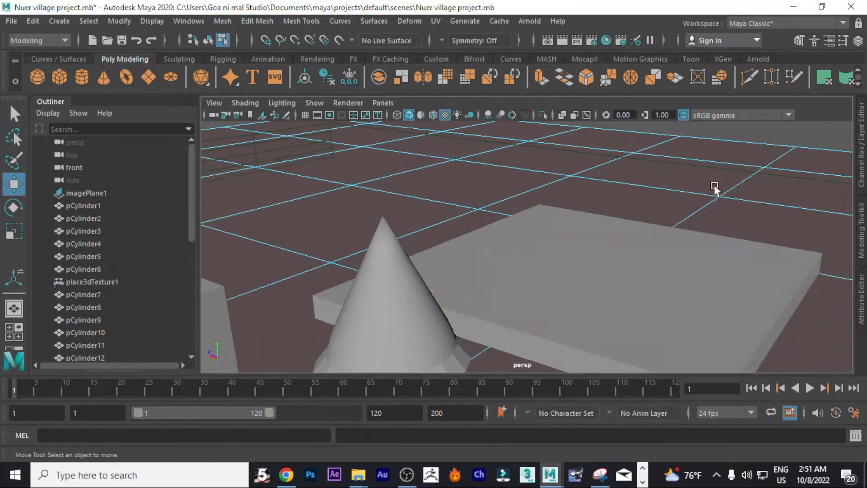
pyautogui.keyDown('alt'); pyautogui.moveTo(774, 251); pyautogui.dragTo(525, 286); pyautogui.keyUp('alt')
pyautogui.scroll(-5, 546, 284)
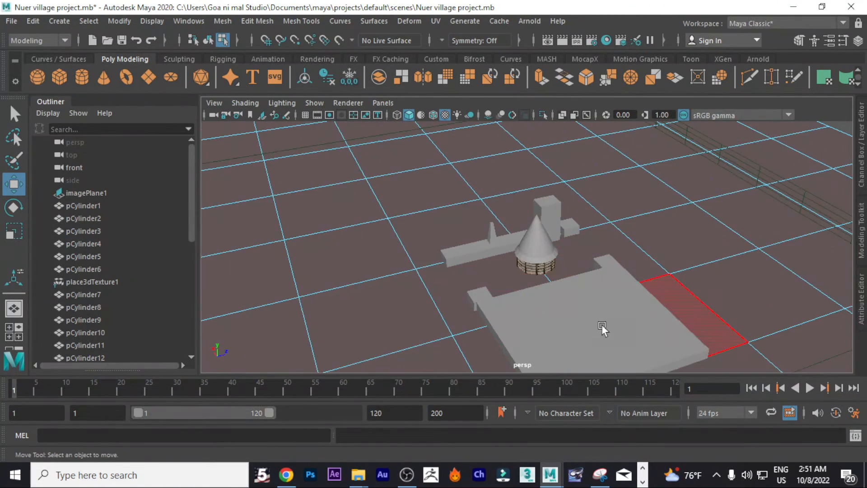
pyautogui.keyDown('alt'); pyautogui.moveTo(608, 333); pyautogui.dragTo(595, 312); pyautogui.keyUp('alt')
pyautogui.scroll(-5, 594, 312)
pyautogui.keyDown('alt'); pyautogui.moveTo(544, 323); pyautogui.dragTo(636, 344); pyautogui.keyUp('alt')
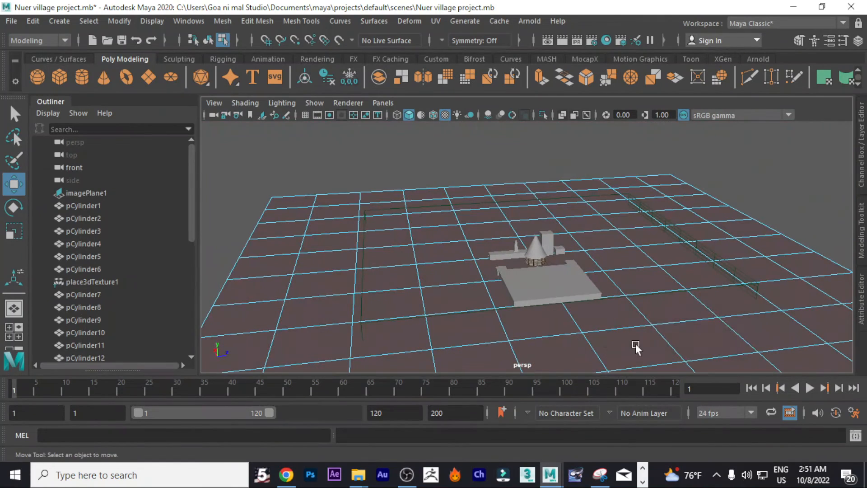
pyautogui.keyDown('shift'); pyautogui.click(643, 218); pyautogui.keyUp('shift')
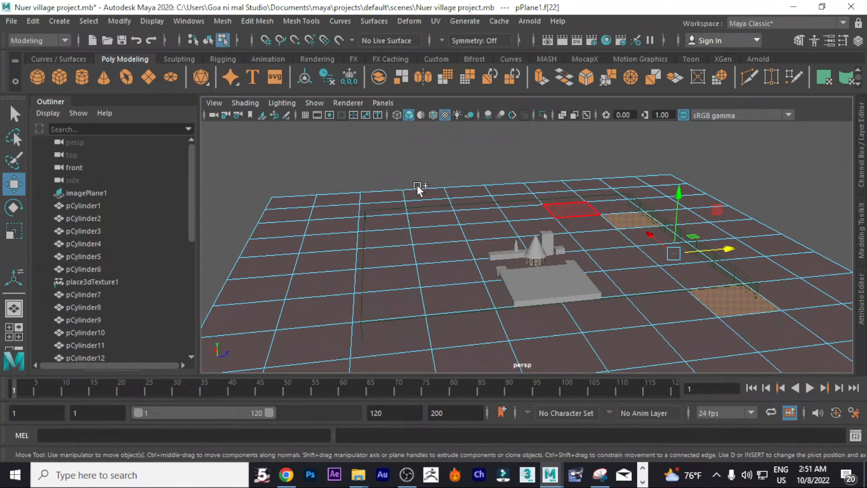
pyautogui.keyDown('shift'); pyautogui.doubleClick(369, 212); pyautogui.keyUp('shift')
pyautogui.click(371, 265)
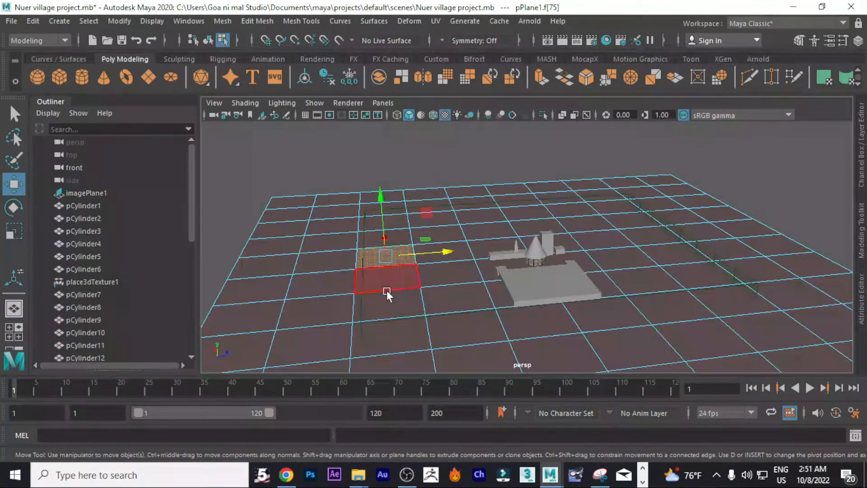
pyautogui.keyDown('shift'); pyautogui.click(396, 313); pyautogui.keyUp('shift')
pyautogui.keyDown('shift'); pyautogui.click(692, 348); pyautogui.keyUp('shift')
pyautogui.keyDown('shift'); pyautogui.click(719, 249); pyautogui.keyUp('shift')
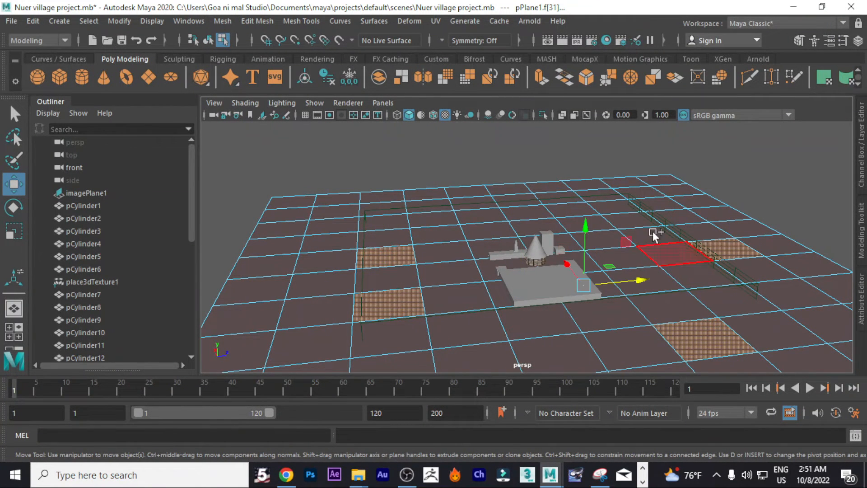
pyautogui.keyDown('shift'); pyautogui.click(590, 222); pyautogui.keyUp('shift')
pyautogui.keyDown('shift'); pyautogui.click(463, 192); pyautogui.keyUp('shift')
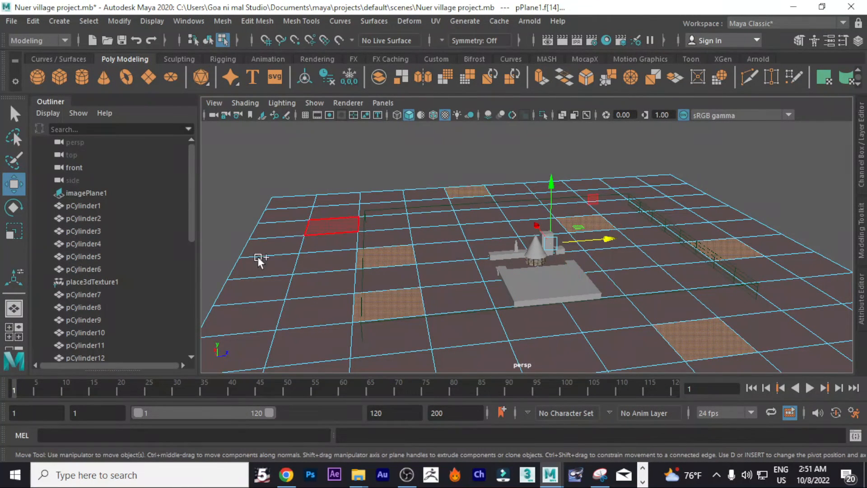
pyautogui.keyDown('shift'); pyautogui.click(253, 309); pyautogui.keyUp('shift')
pyautogui.keyDown('shift'); pyautogui.click(550, 353); pyautogui.keyUp('shift')
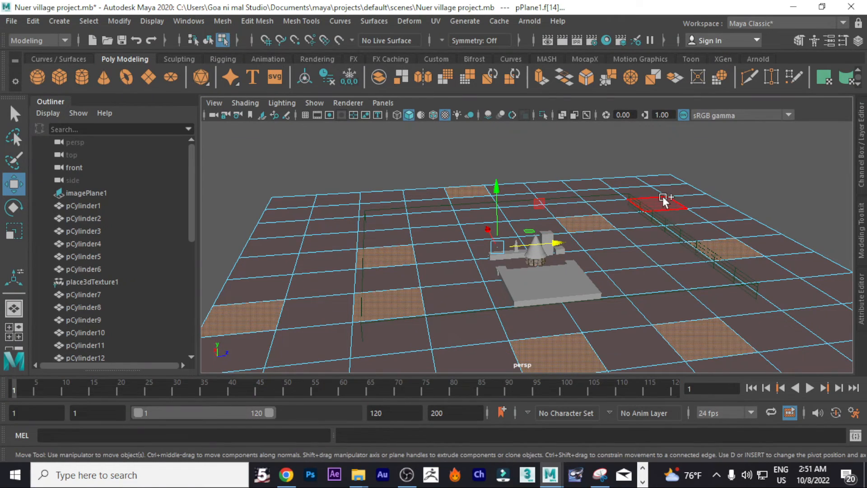
pyautogui.keyDown('shift'); pyautogui.click(661, 200); pyautogui.keyUp('shift')
pyautogui.keyDown('shift'); pyautogui.click(559, 195); pyautogui.keyUp('shift')
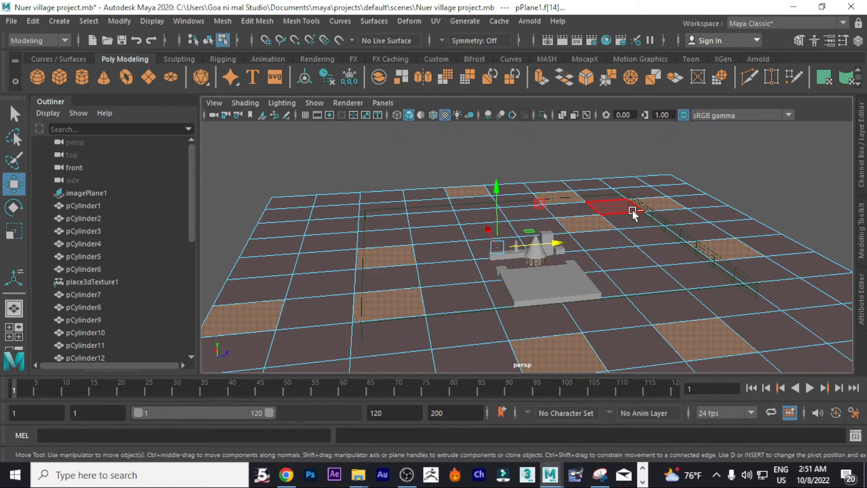
pyautogui.hotkey('ctrl', 'e')
pyautogui.press('w')
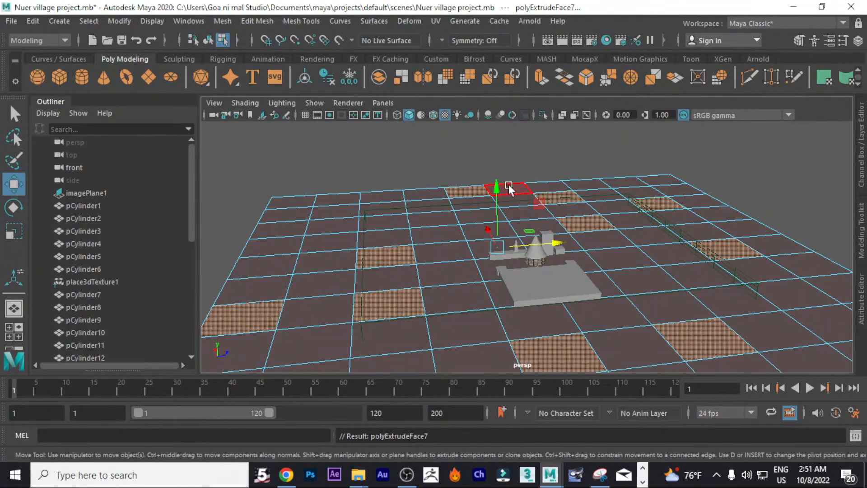
pyautogui.moveTo(503, 183); pyautogui.dragTo(502, 124)
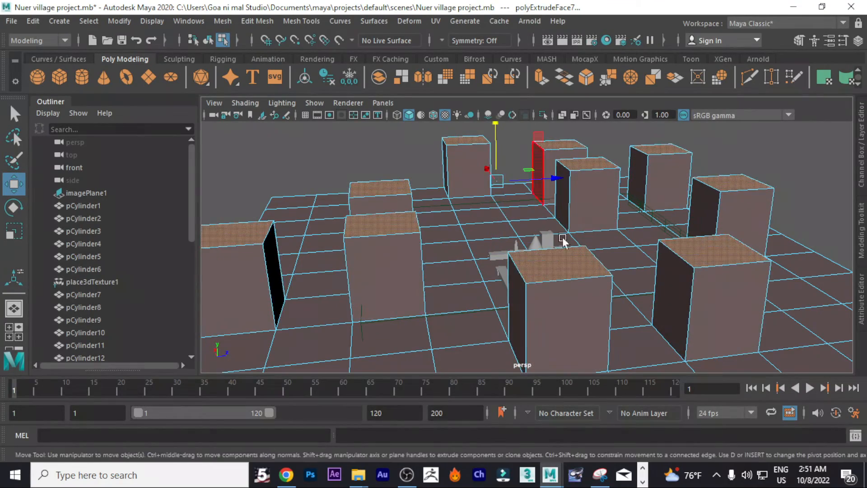
# Leave face editing on the ground plane, return to object mode and clear the selection
pyautogui.scroll(5, 526, 292)
pyautogui.keyDown('alt'); pyautogui.moveTo(703, 295); pyautogui.dragTo(572, 281); pyautogui.keyUp('alt')
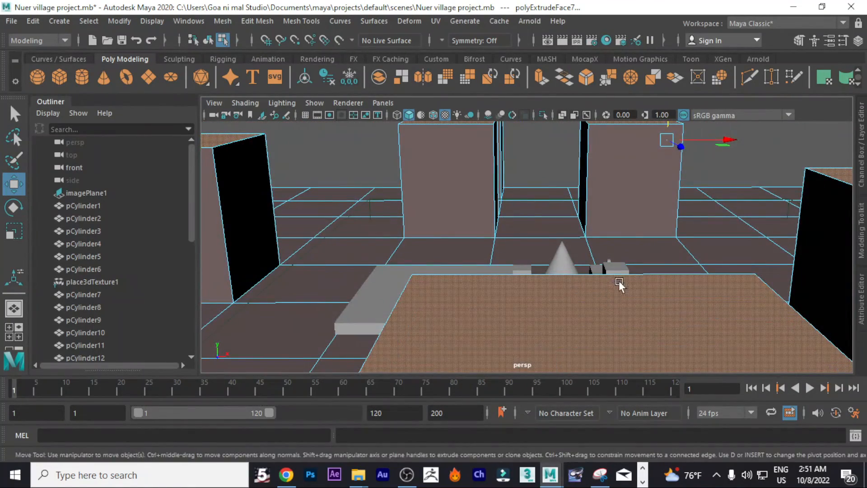
pyautogui.keyDown('alt'); pyautogui.moveTo(476, 273); pyautogui.dragTo(531, 247); pyautogui.keyUp('alt')
pyautogui.scroll(5, 531, 247)
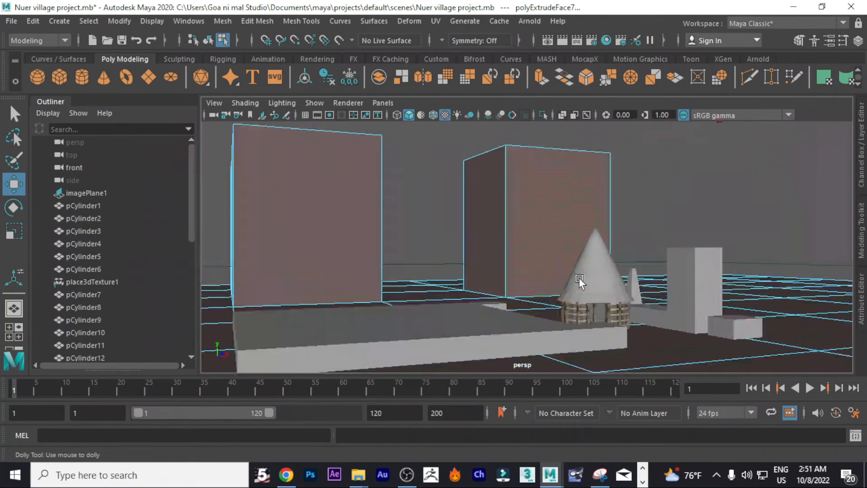
pyautogui.scroll(-5, 609, 279)
pyautogui.keyDown('alt'); pyautogui.moveTo(630, 284); pyautogui.dragTo(538, 285, button='middle'); pyautogui.keyUp('alt')
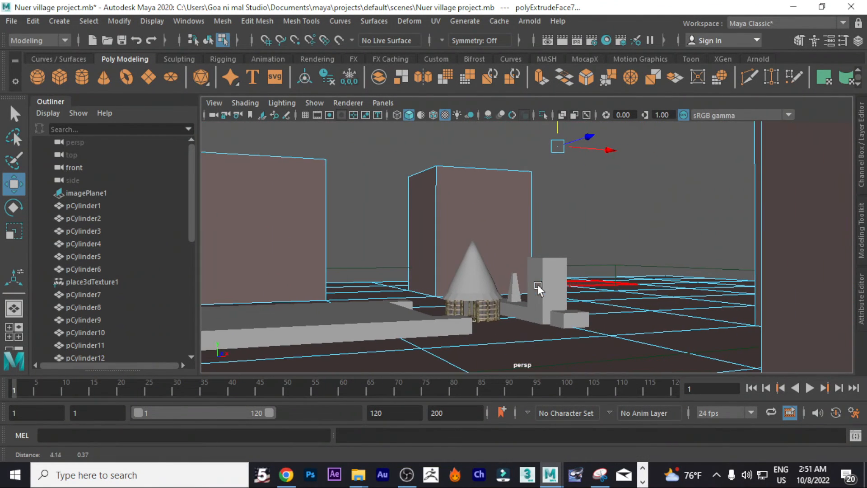
pyautogui.scroll(2, 585, 303)
pyautogui.moveTo(623, 124); pyautogui.dragTo(698, 131, button='right')
pyautogui.moveTo(585, 265); pyautogui.dragTo(586, 93, button='right')
pyautogui.moveTo(582, 289); pyautogui.dragTo(624, 160, button='right')
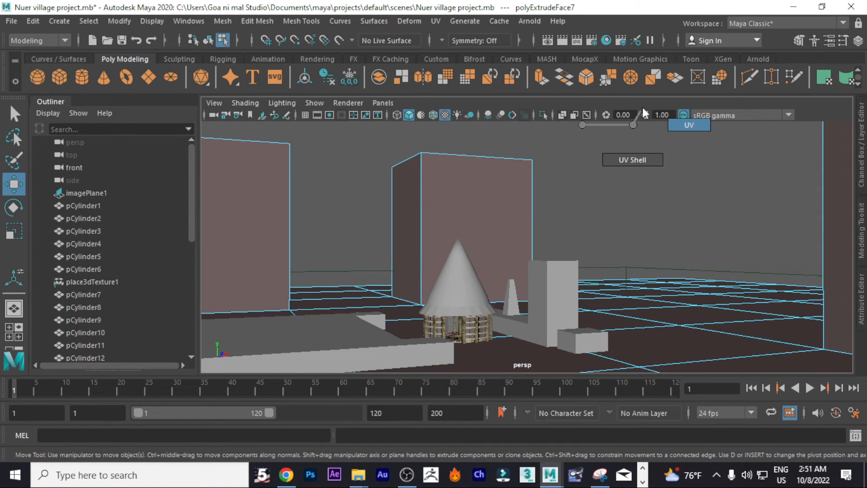
pyautogui.moveTo(558, 331); pyautogui.dragTo(610, 106, button='right')
pyautogui.keyDown('alt'); pyautogui.moveTo(668, 279); pyautogui.dragTo(562, 268); pyautogui.keyUp('alt')
pyautogui.scroll(2, 569, 264)
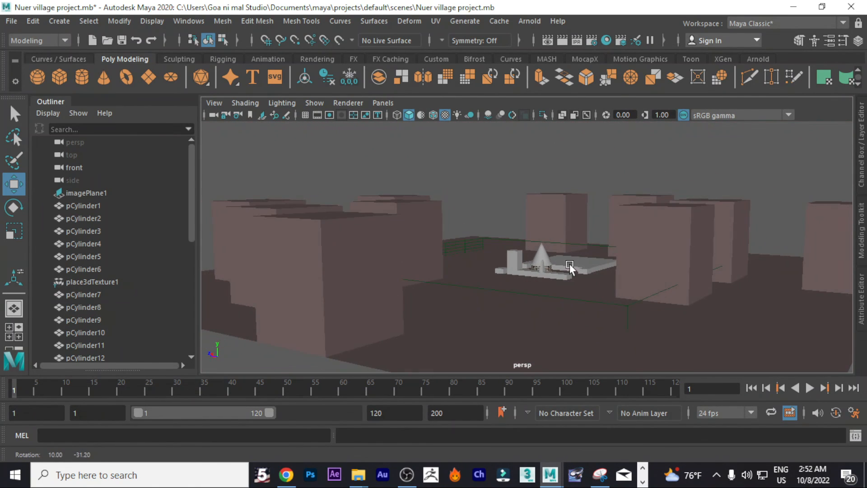
pyautogui.scroll(5, 570, 294)
pyautogui.scroll(-8, 611, 307)
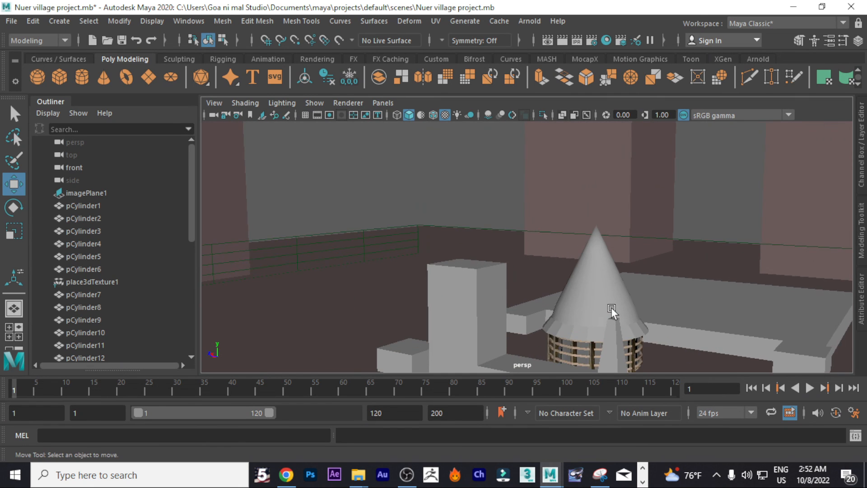
pyautogui.keyDown('alt'); pyautogui.moveTo(613, 310); pyautogui.dragTo(455, 332); pyautogui.keyUp('alt')
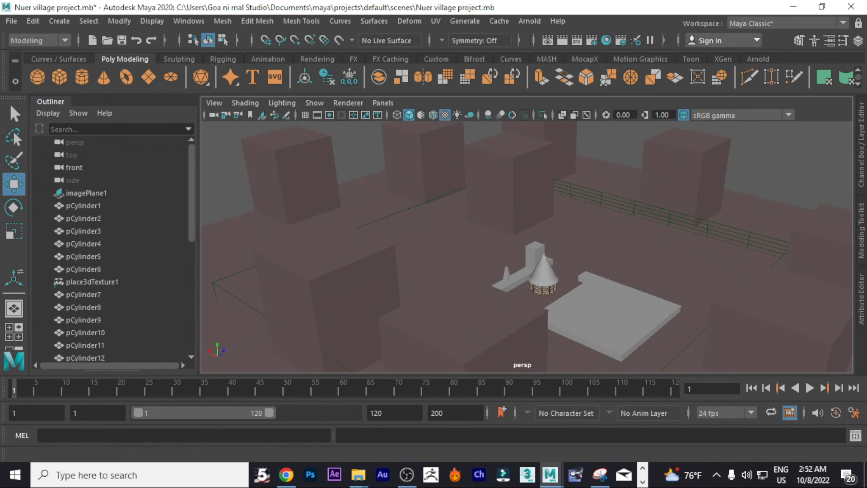